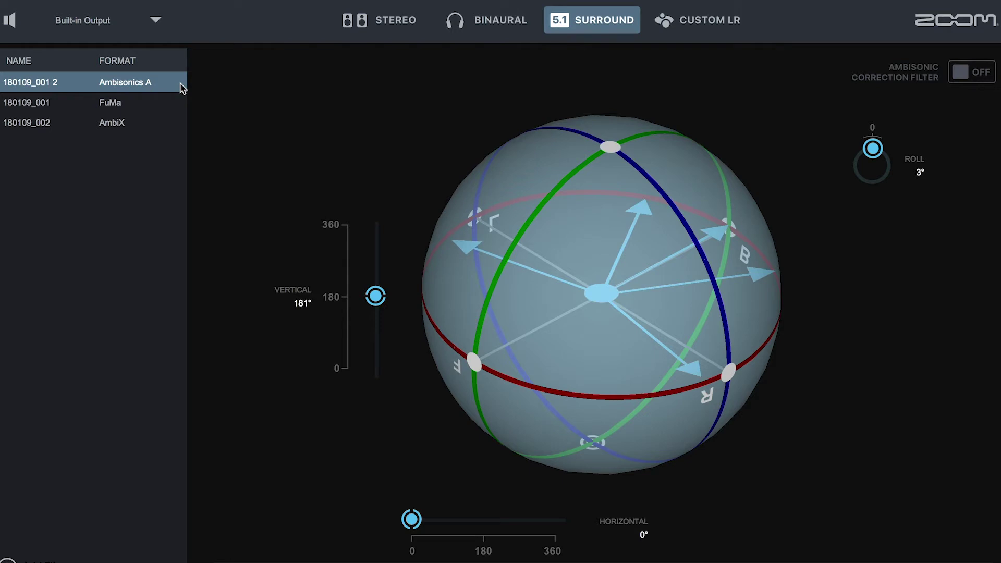
key("Down")
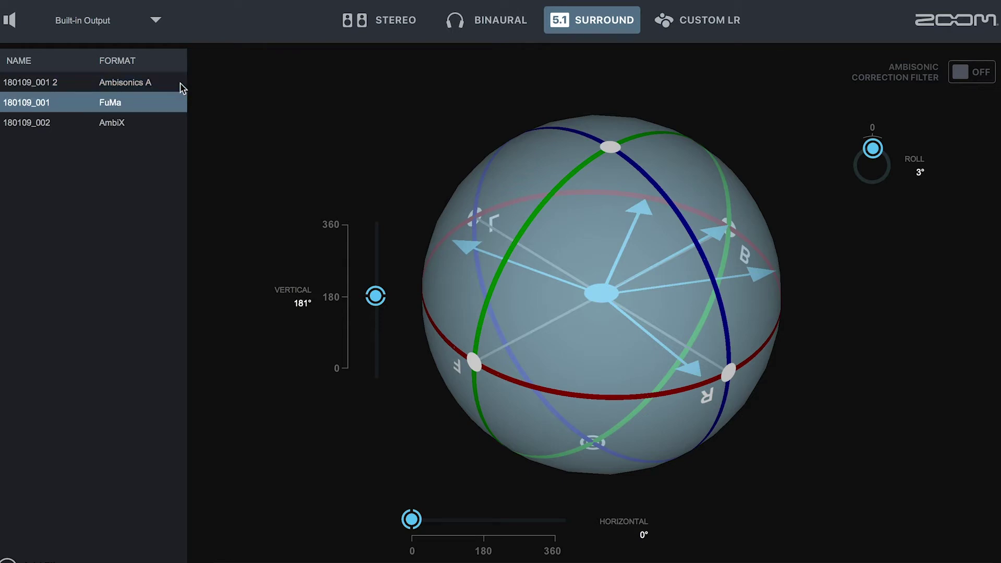
key("Down")
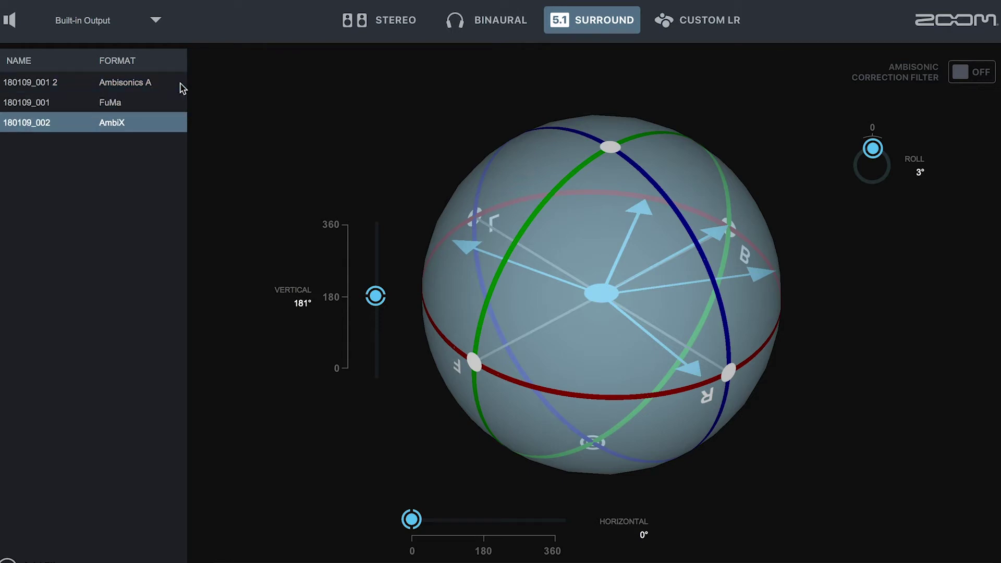
key("Up")
key("Up")
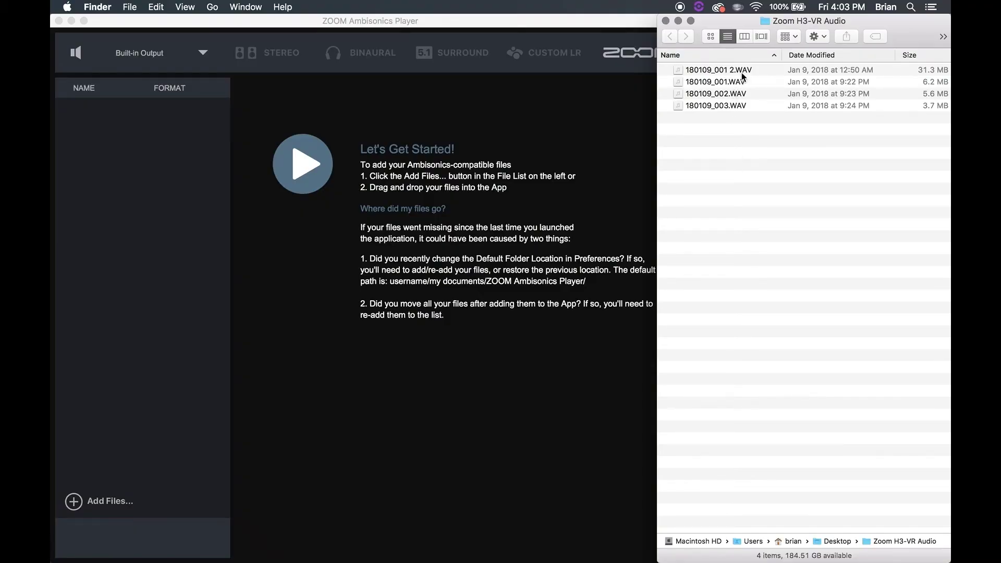
Step: Drag the four Zoom H3-VR WAV recordings from Finder into the player's file list
left_click(744, 73)
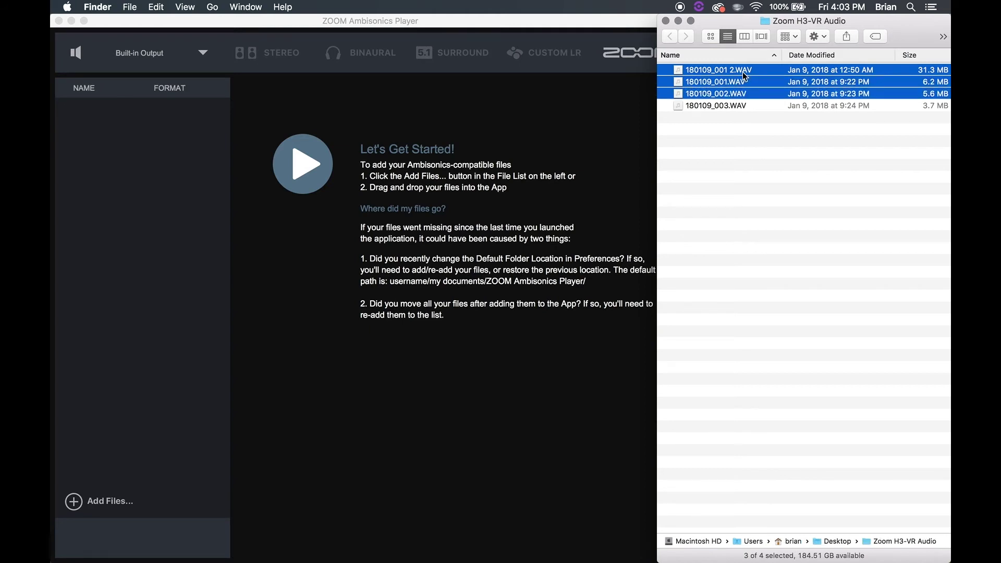
left_click_drag(744, 76, 177, 141)
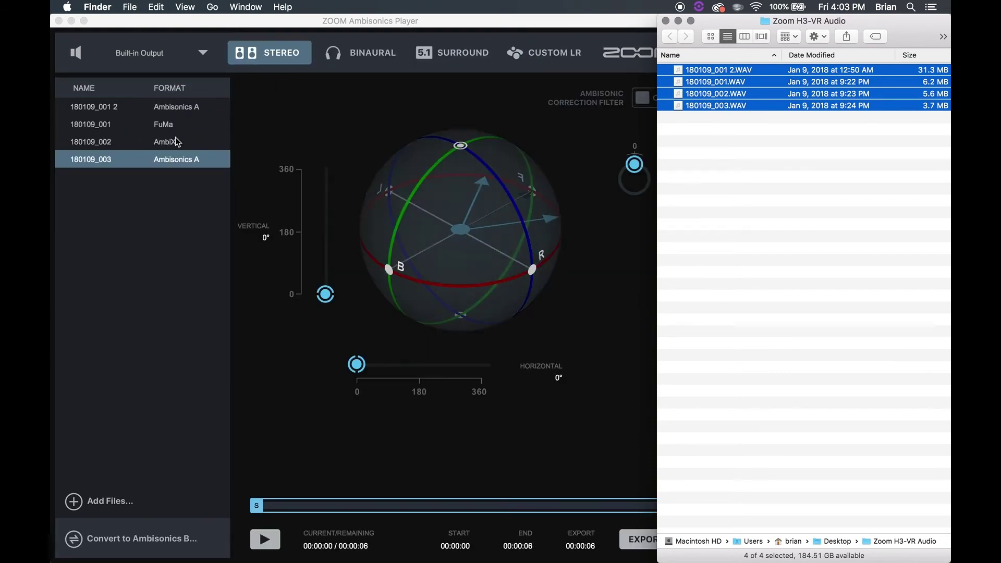
left_click(172, 137)
Step: Maximize the player and preview recording 180109_001 2 in 5.1 Surround
left_click(85, 20)
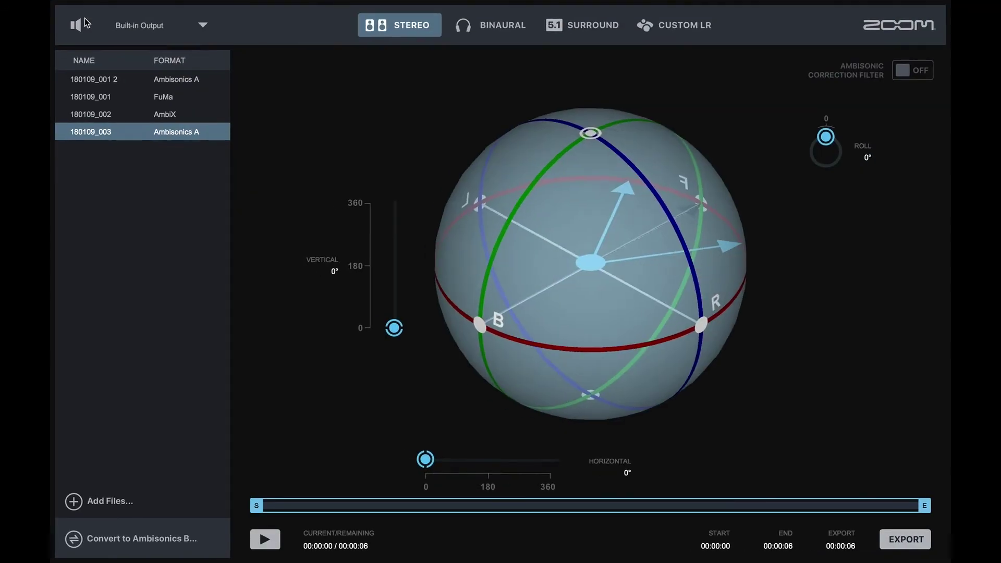
left_click(165, 81)
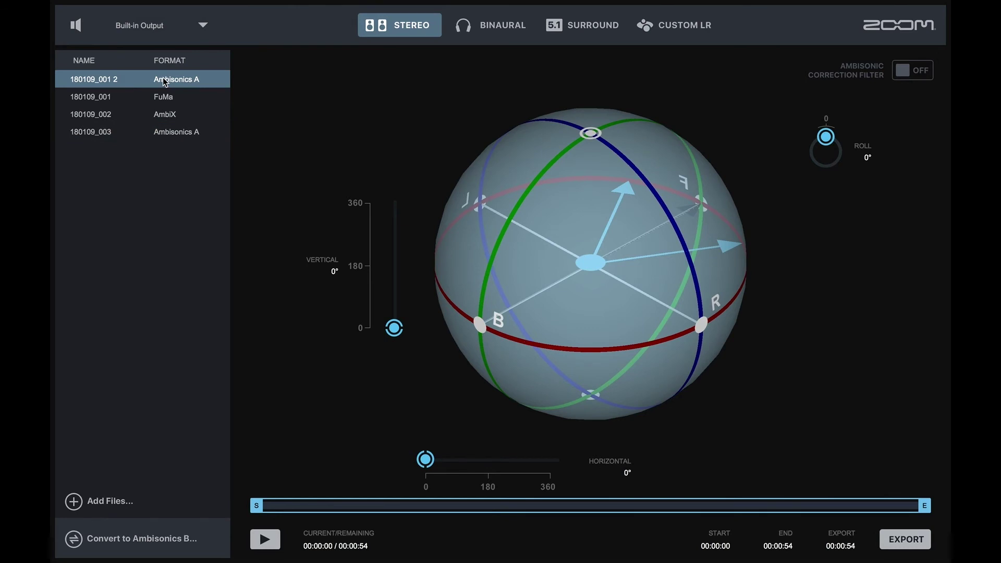
left_click(571, 28)
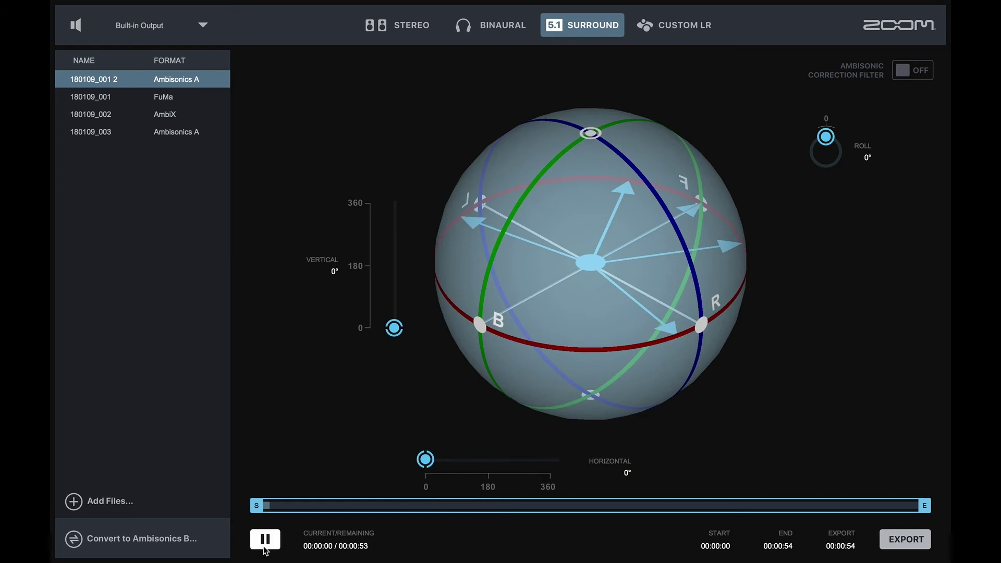
Step: Rotate the sound field to 187° vertical, 250° horizontal, 175° roll and start the export
left_click_drag(394, 329, 394, 264)
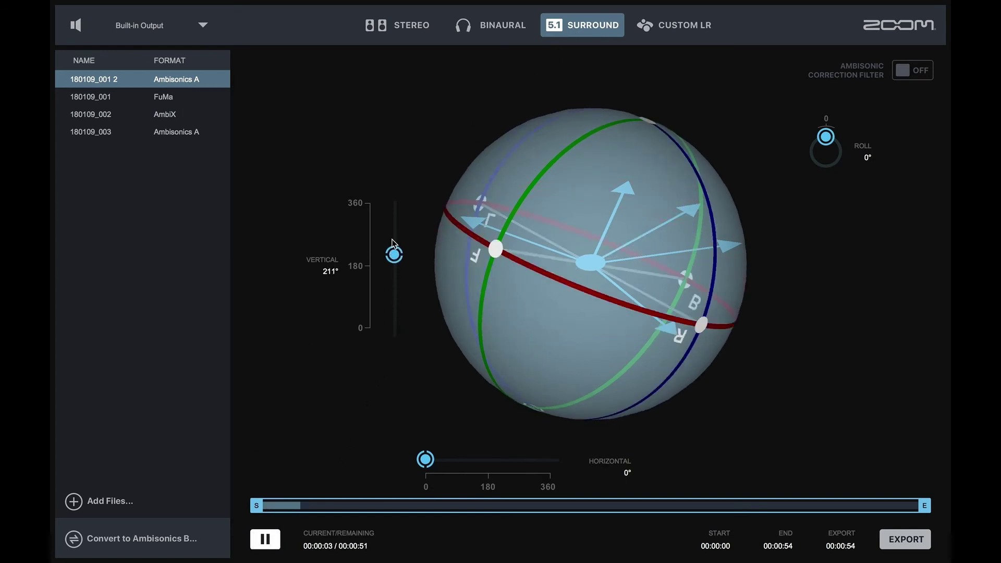
left_click_drag(425, 459, 512, 460)
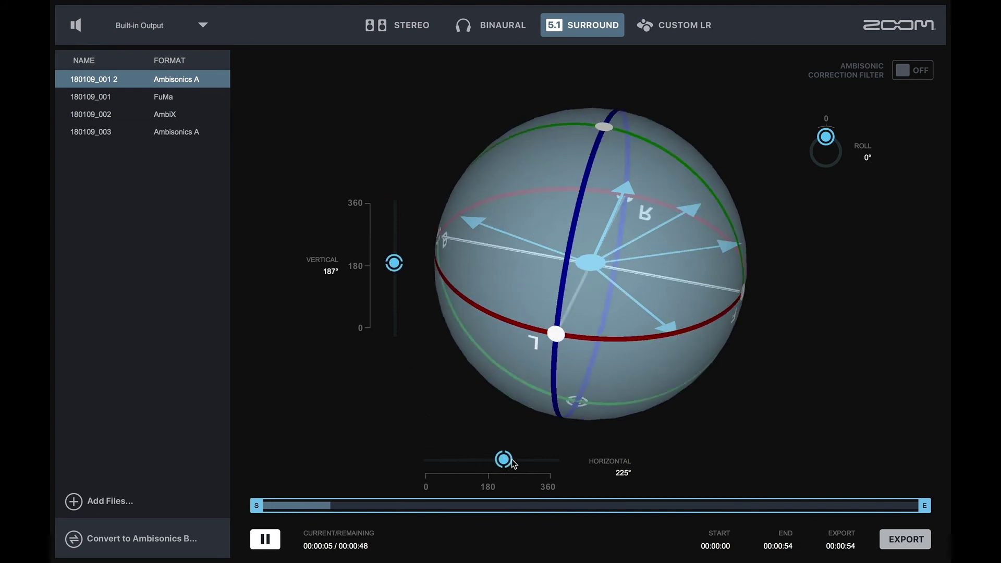
mouse_move(826, 137)
left_mouse_down()
mouse_move(840, 180)
mouse_move(830, 183)
left_mouse_up()
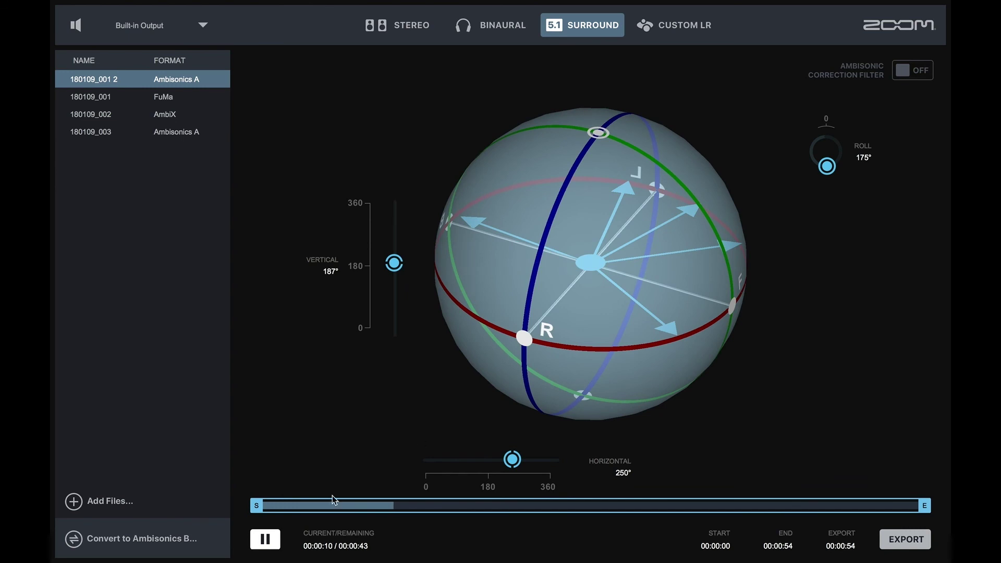
left_click(903, 538)
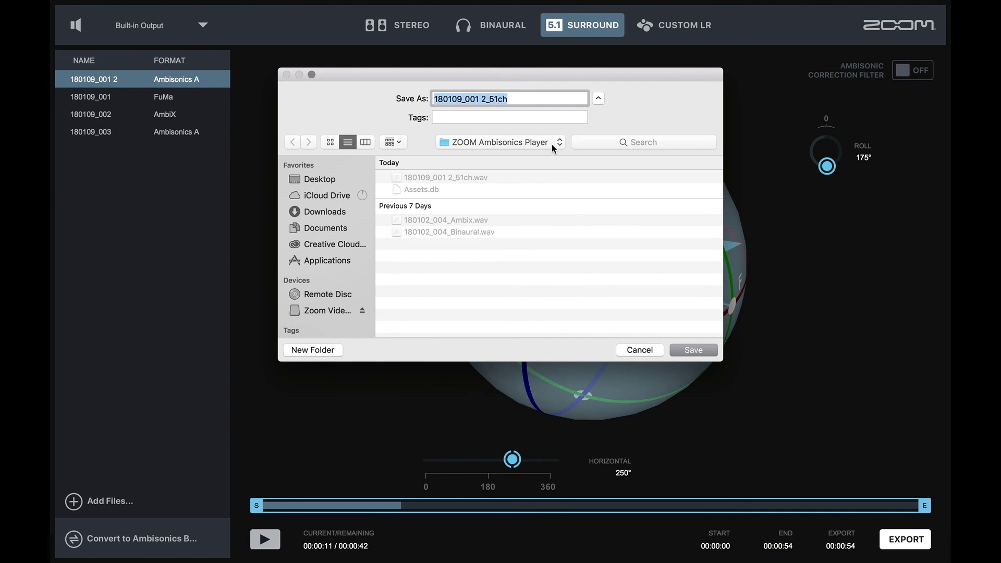
Step: Target the H3VR 5.1 Surround Sound folder for the 180109_001 2_51ch export
left_click(560, 140)
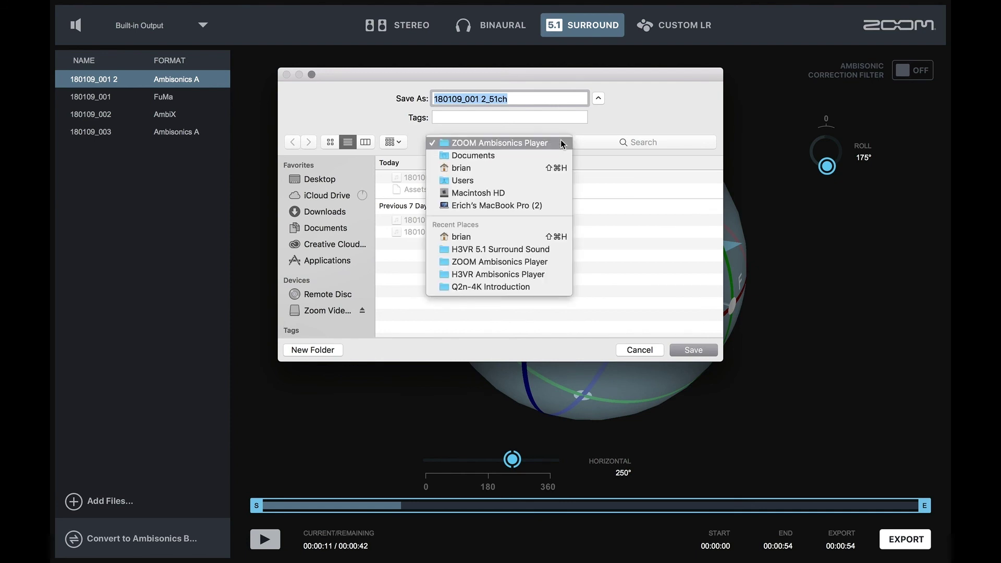
left_click(535, 248)
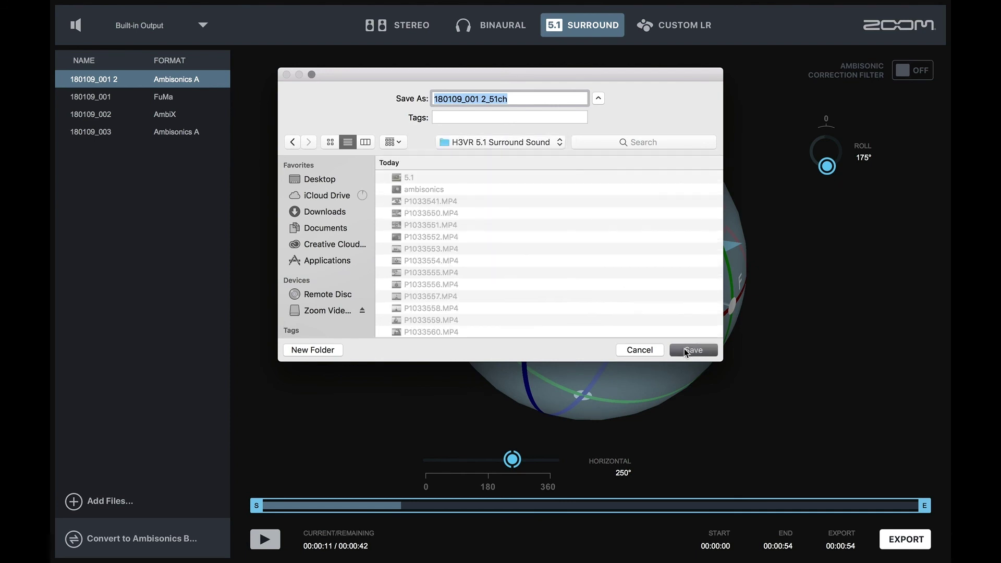